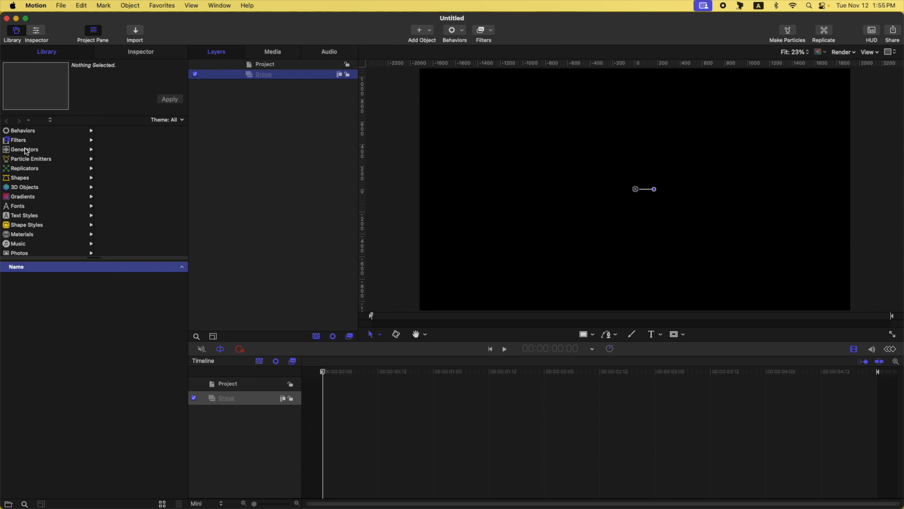
Step: Add the Arrow shape from the library's Shapes category to the project and show its inspector settings
scroll(23, 140, down, 3)
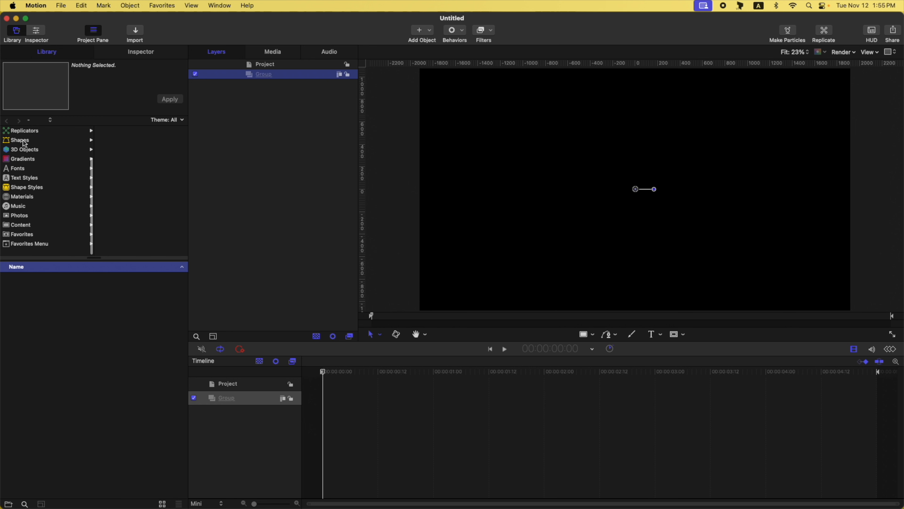
click(23, 146)
click(34, 302)
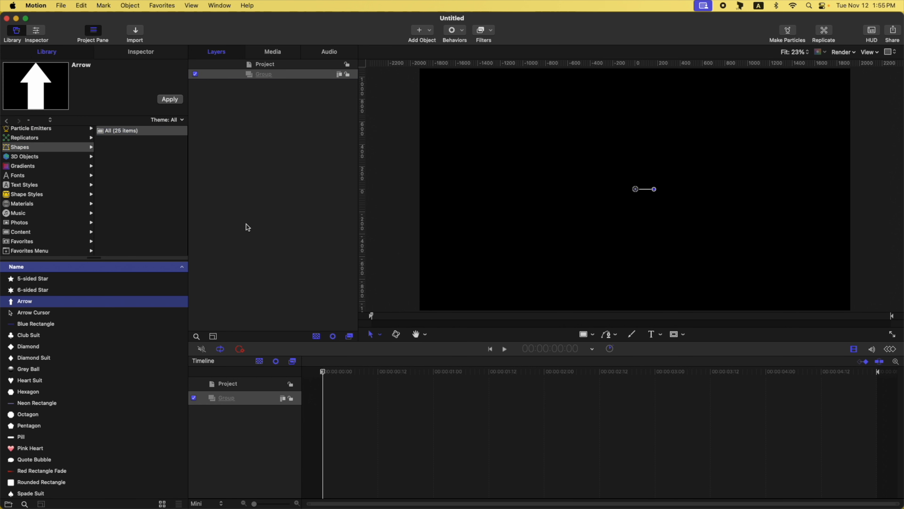
click(168, 100)
click(147, 51)
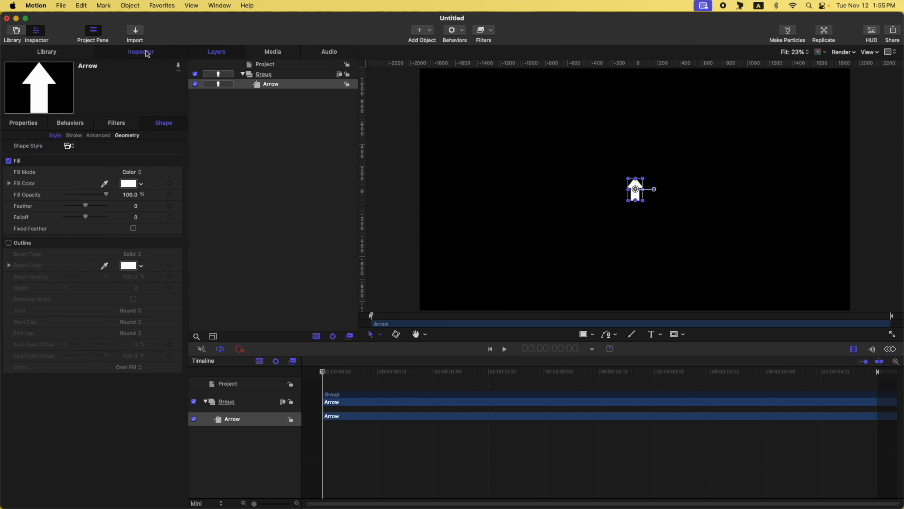
Step: Apply the Basic Motion behavior Point At to the arrow
click(458, 31)
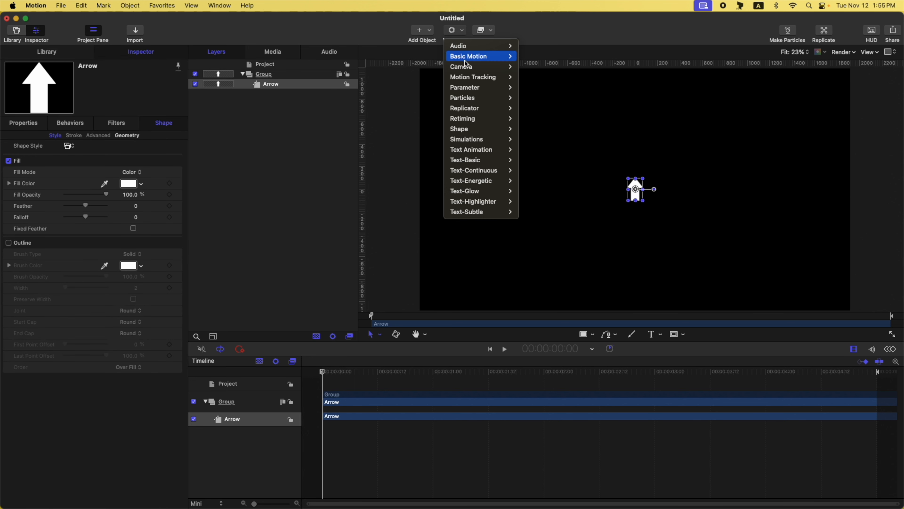
mouse_move(465, 61)
click(545, 109)
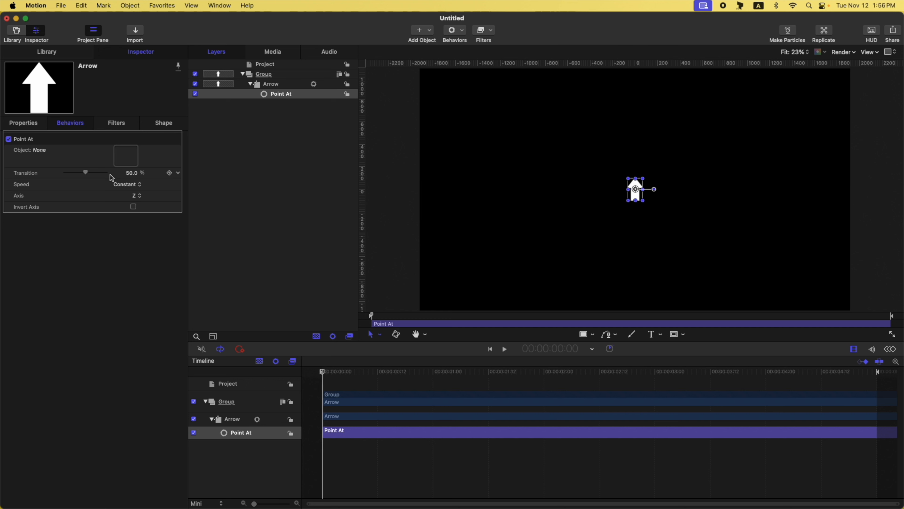
Step: Draw a small circle in the top-level group and reset its position to the canvas centre
click(284, 74)
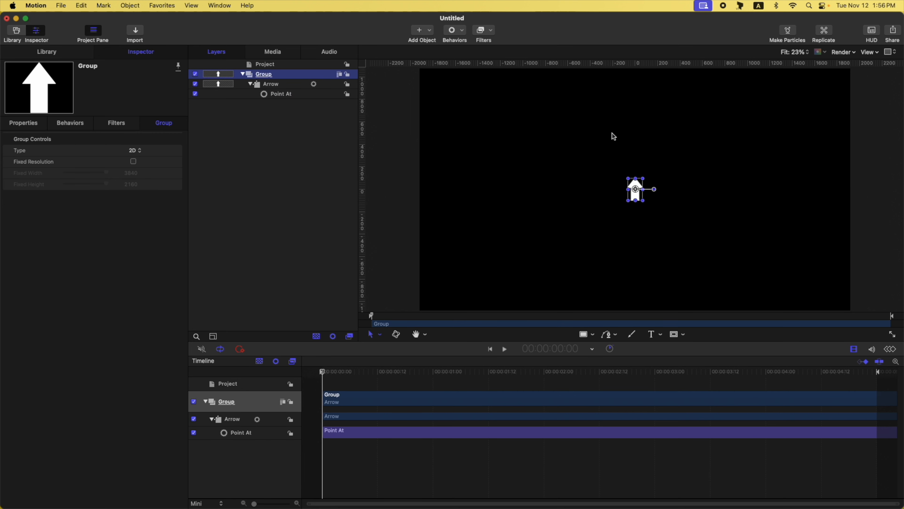
key(c)
drag(614, 130, 638, 152)
click(169, 150)
click(199, 156)
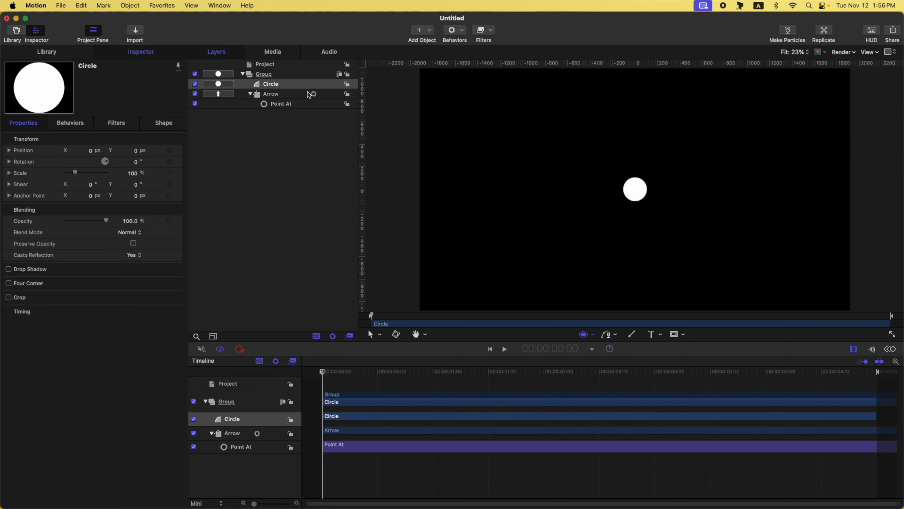
Step: Put the circle in its own group and name that group OBJECT
key(super+shift+g)
double_click(296, 84)
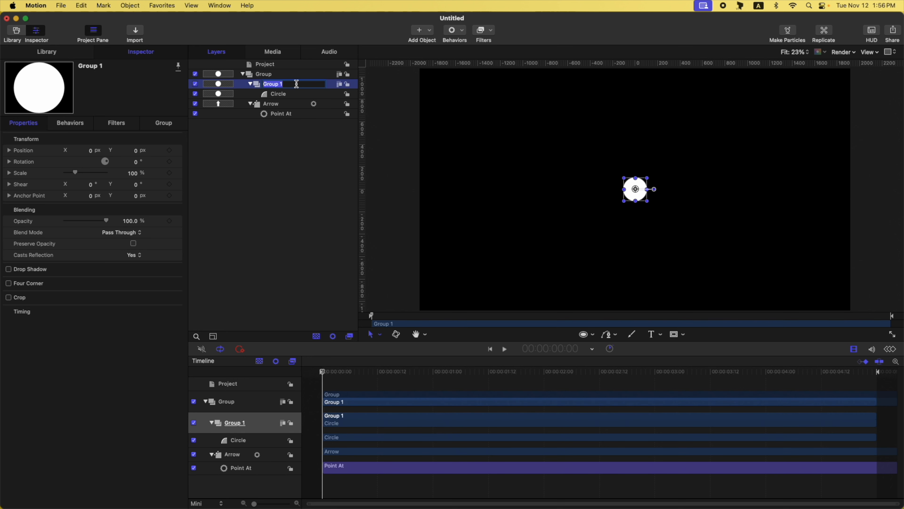
text(OBJECT)
Step: Assign the OBJECT group as the Point At behavior's target and lower Transition to its minimum
click(283, 115)
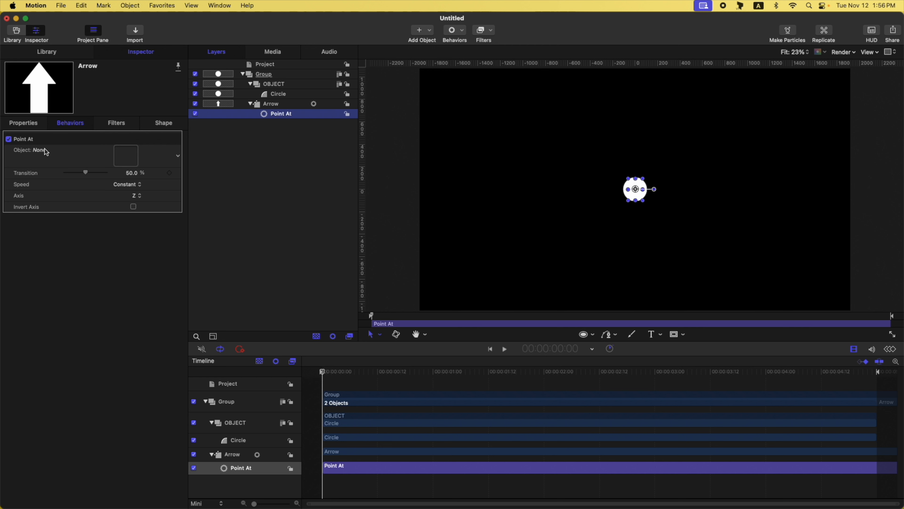
drag(282, 86, 2, 175)
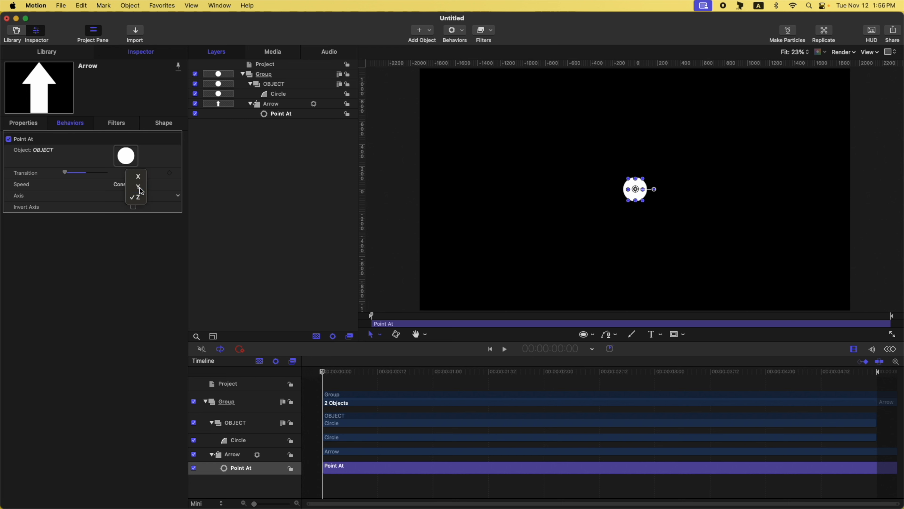
Step: Draw a small square in the top-level group and reset its position to the canvas centre
click(287, 75)
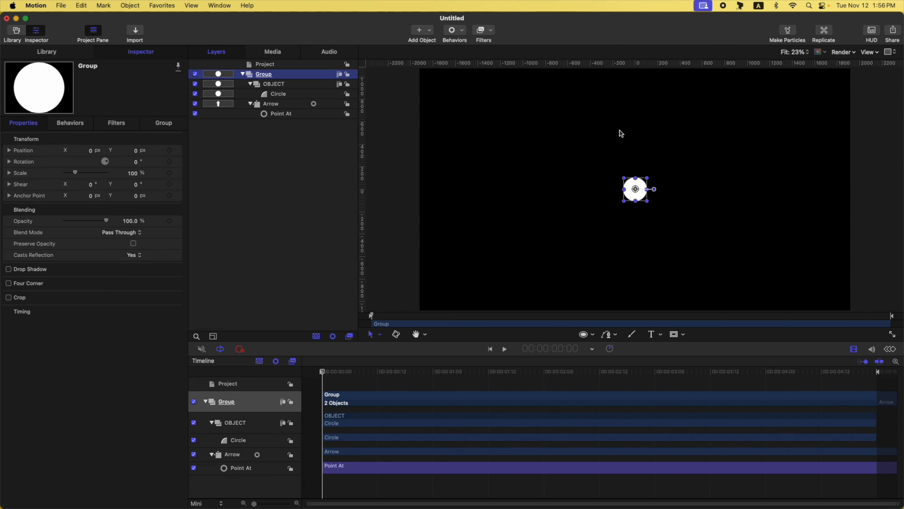
key(r)
drag(628, 147, 643, 162)
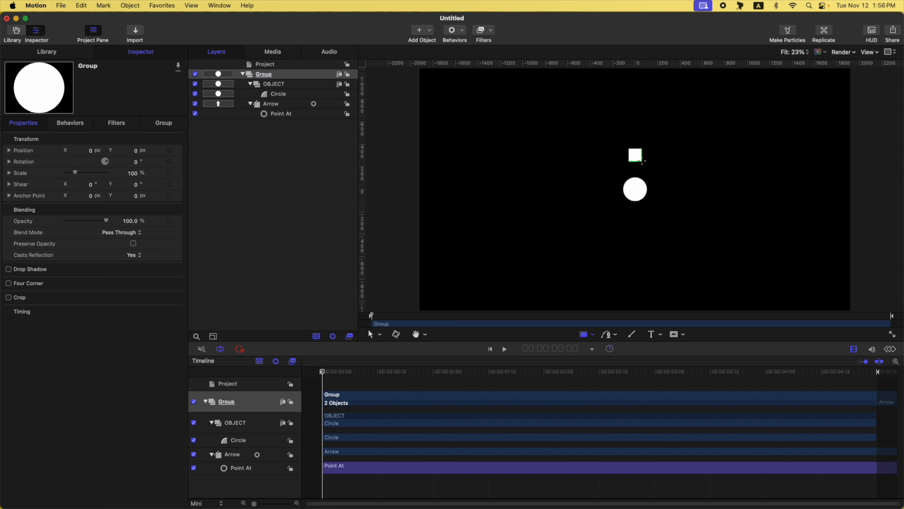
click(179, 151)
click(206, 154)
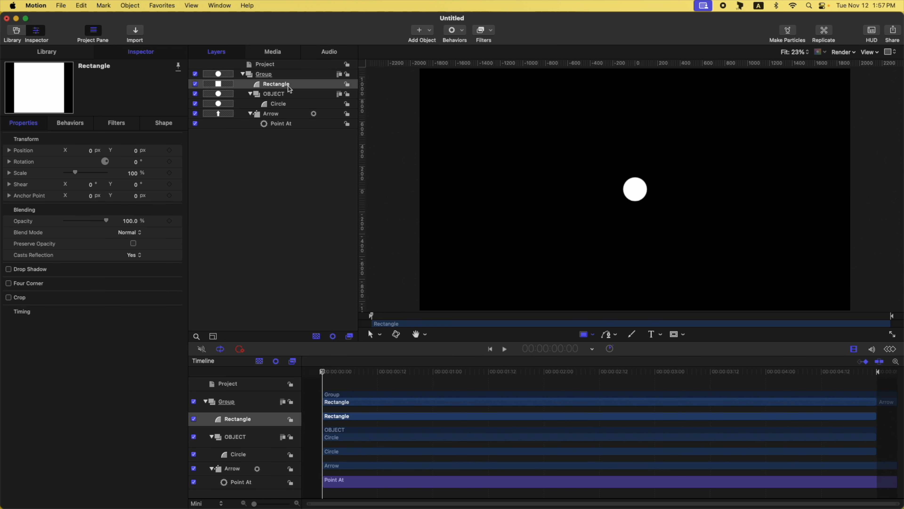
Step: Keyframe the rectangle's position at the start, 1:00 and 2:00, moving it to about X -958.5, Y -778.1
click(169, 150)
key(s)
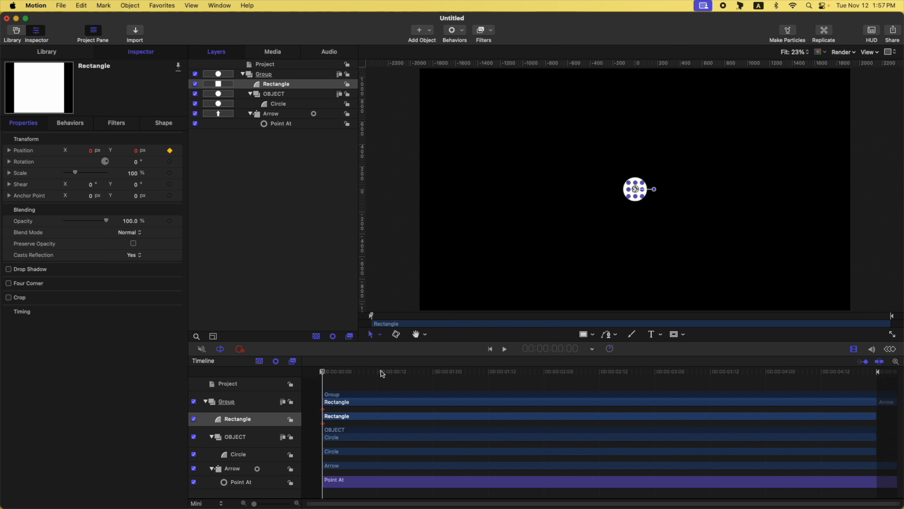
click(432, 372)
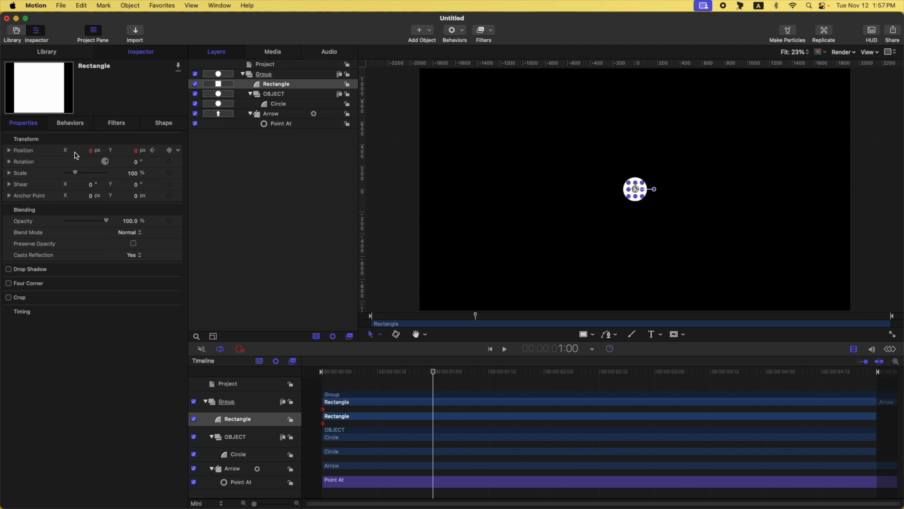
drag(90, 150, 120, 167)
drag(433, 372, 544, 372)
drag(136, 150, 146, 175)
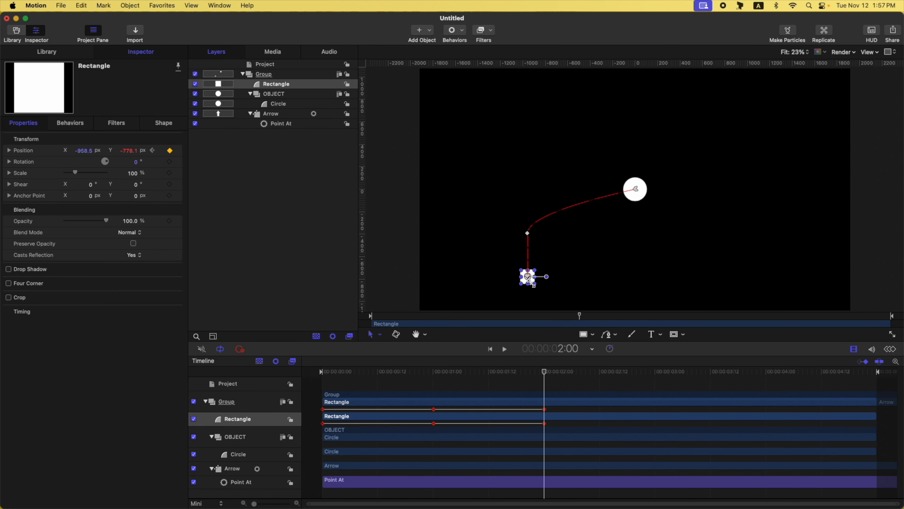
Step: Add four more rectangle position keyframes between 2:12 and 4:23, ending above the frame at about X 98.2, Y 1146.3
key(super+minus)
drag(544, 372, 599, 371)
drag(88, 150, 139, 150)
click(725, 372)
click(808, 372)
drag(85, 151, 146, 151)
drag(807, 372, 872, 371)
drag(866, 135, 644, 81)
drag(813, 170, 697, 170)
click(698, 171)
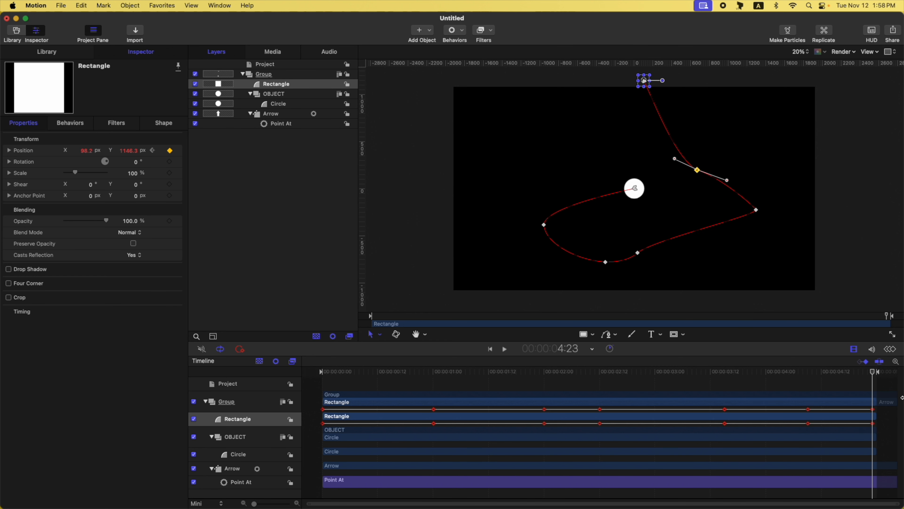
Step: Reshape the rectangle's motion path into a wide smooth loop around the circle, ending at about X -509.7, Y 724.1
click(891, 351)
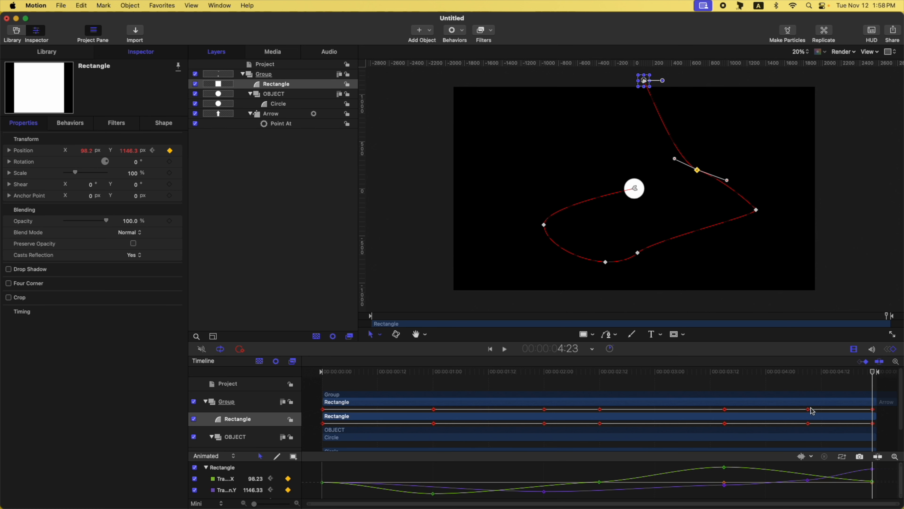
click(891, 350)
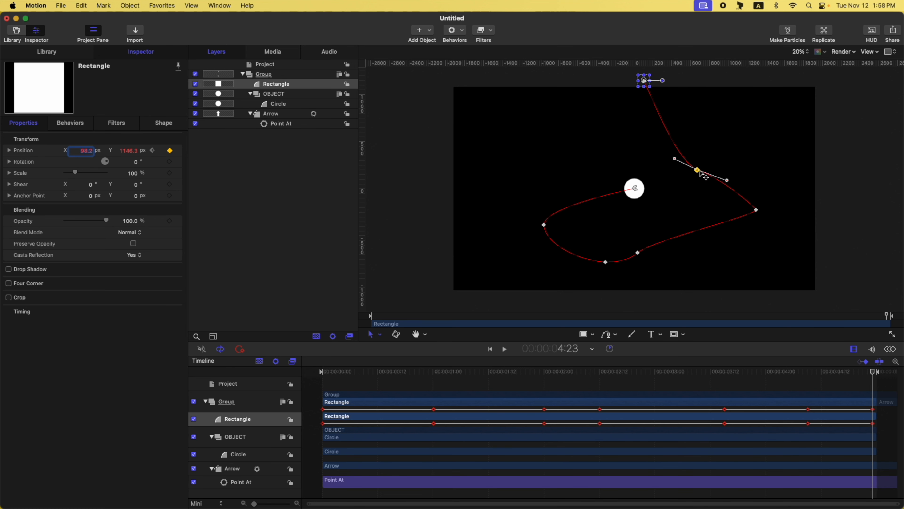
drag(700, 171, 735, 146)
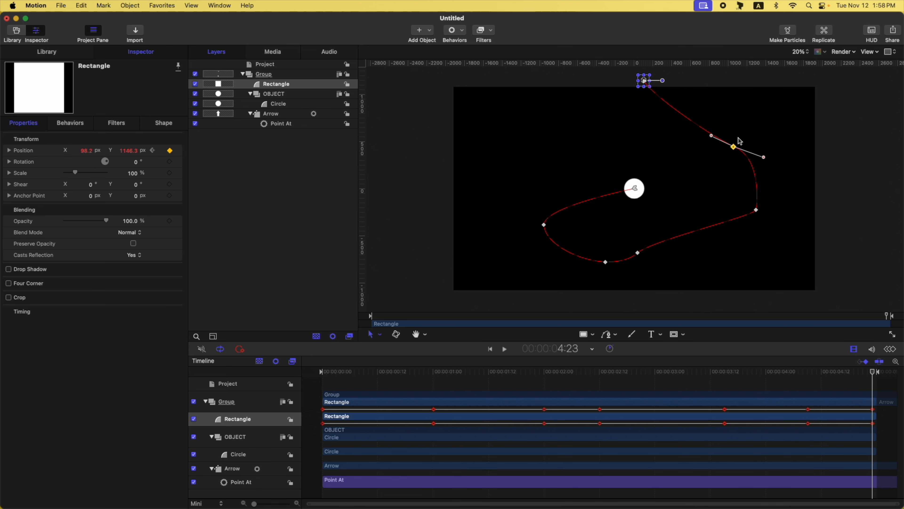
drag(711, 136, 703, 131)
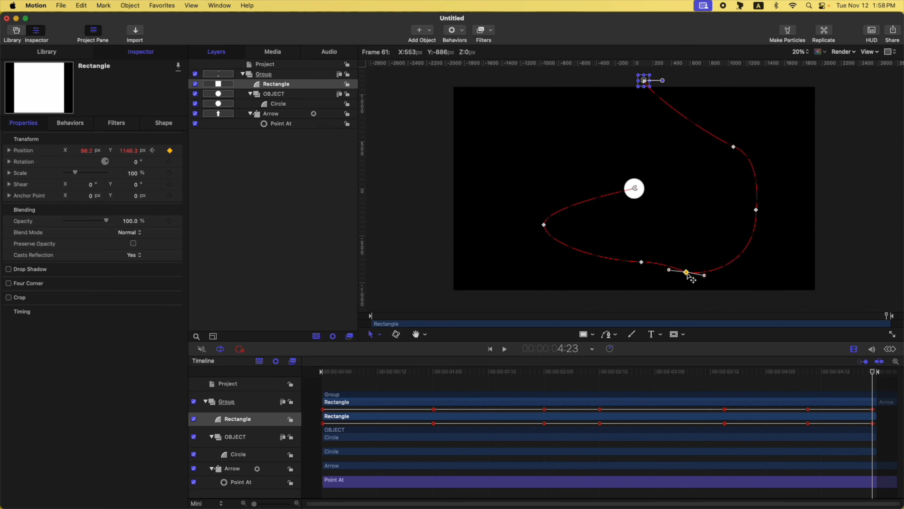
drag(686, 273, 680, 275)
drag(641, 262, 585, 268)
drag(543, 225, 529, 192)
drag(586, 269, 497, 309)
drag(529, 192, 486, 175)
drag(486, 94, 538, 114)
key(super+minus)
drag(671, 259, 703, 283)
drag(717, 256, 750, 259)
drag(633, 188, 634, 189)
drag(519, 289, 572, 292)
drag(735, 205, 779, 186)
drag(755, 246, 764, 237)
drag(642, 98, 600, 120)
drag(716, 153, 723, 116)
drag(683, 105, 694, 97)
drag(600, 120, 593, 132)
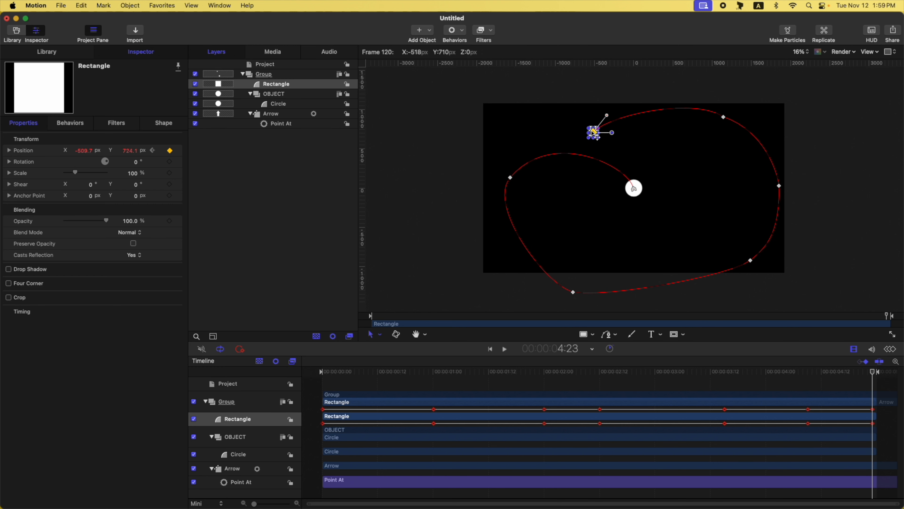
Step: Play the animation from the start to check the rectangle's movement along its path
key(Home)
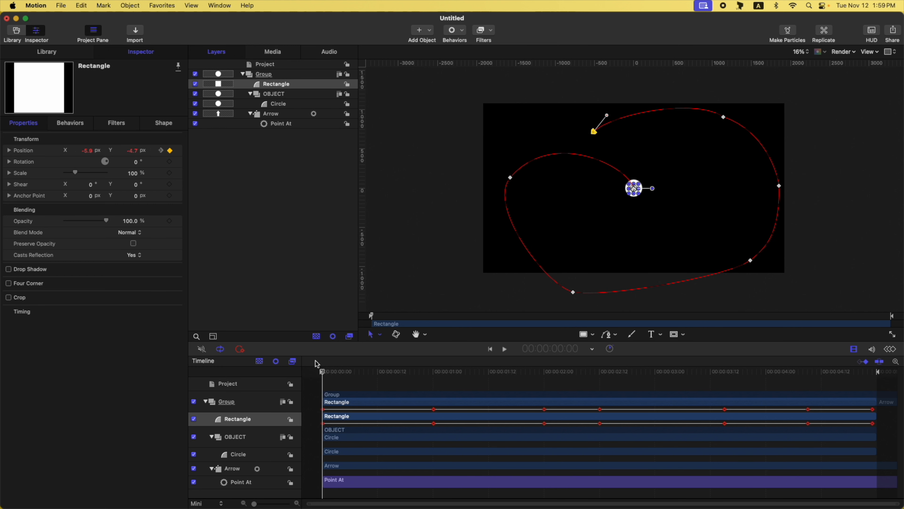
click(295, 239)
key(space)
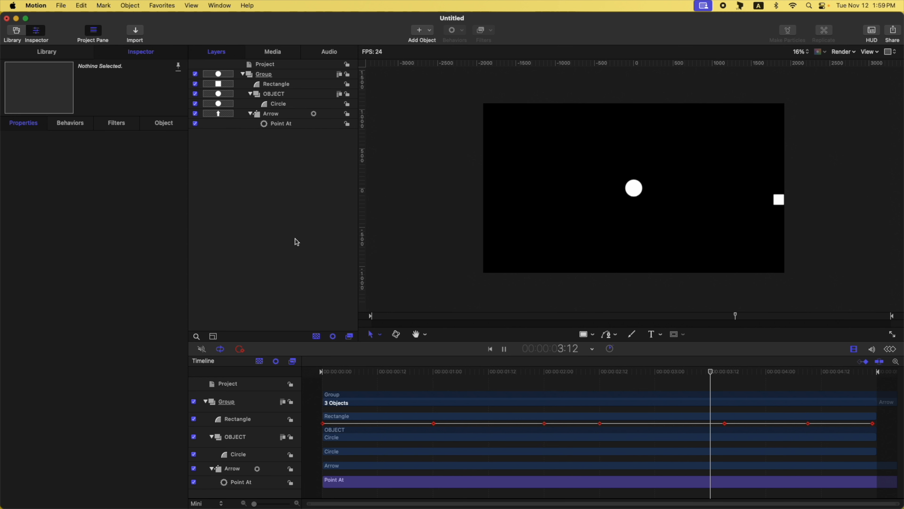
key(space)
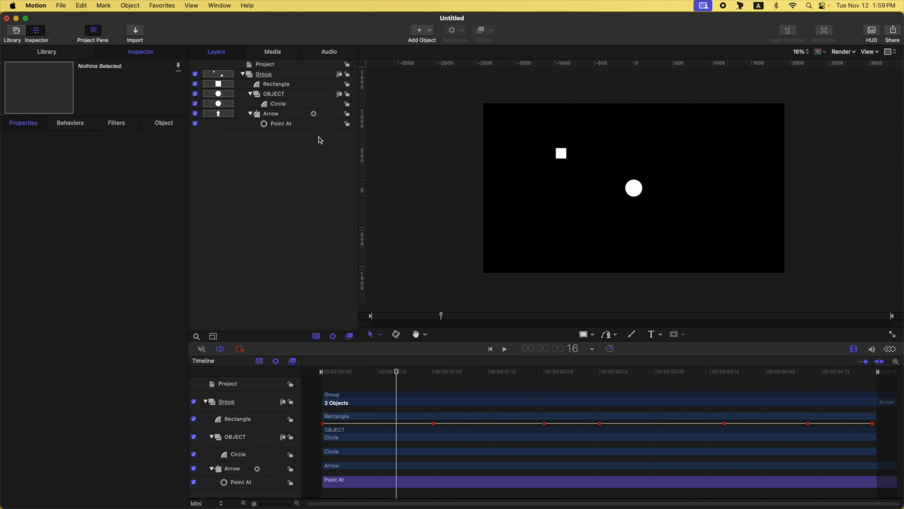
Step: Rename the rectangle layer NULL and hide it
click(285, 94)
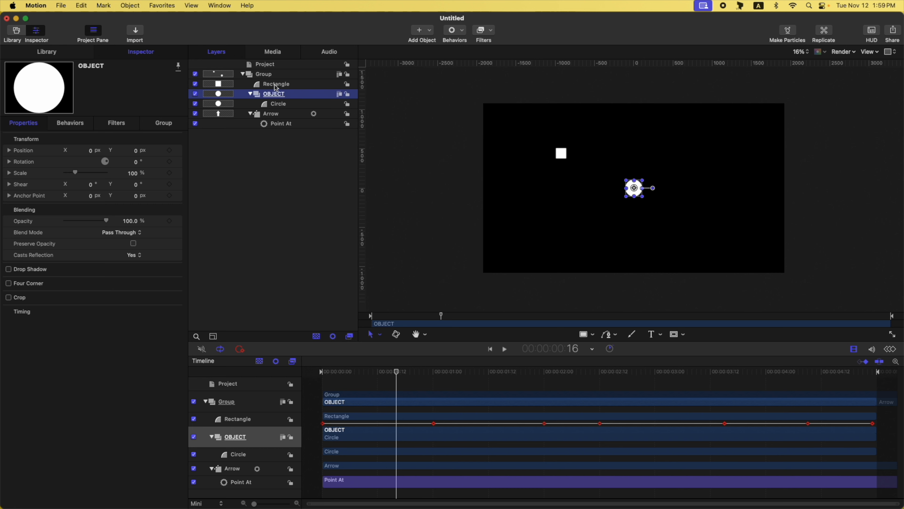
double_click(290, 85)
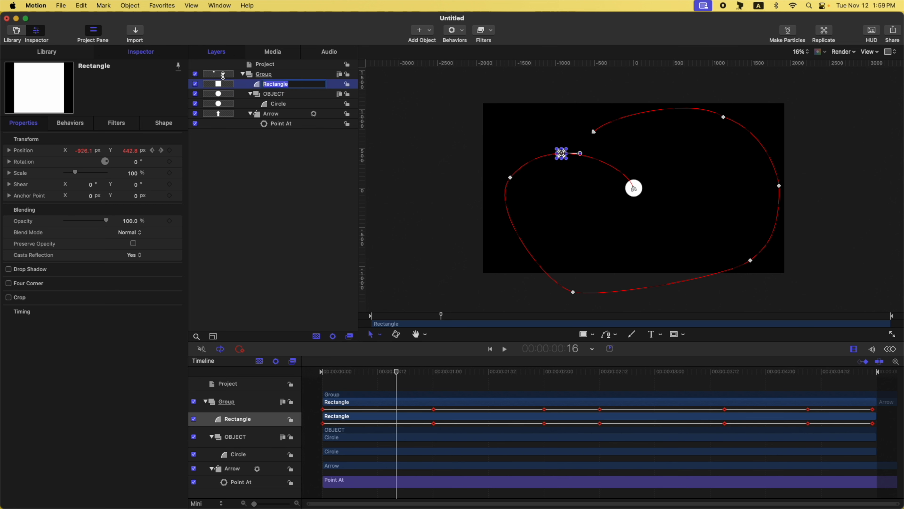
text(NULL)
key(Return)
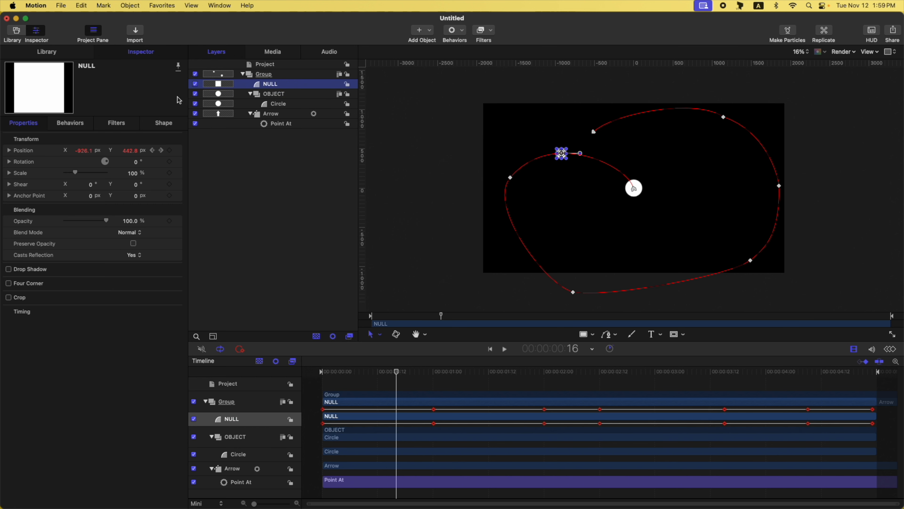
click(194, 84)
Step: Add a Link parameter behavior to the OBJECT group's position, with NULL as the source object
click(281, 94)
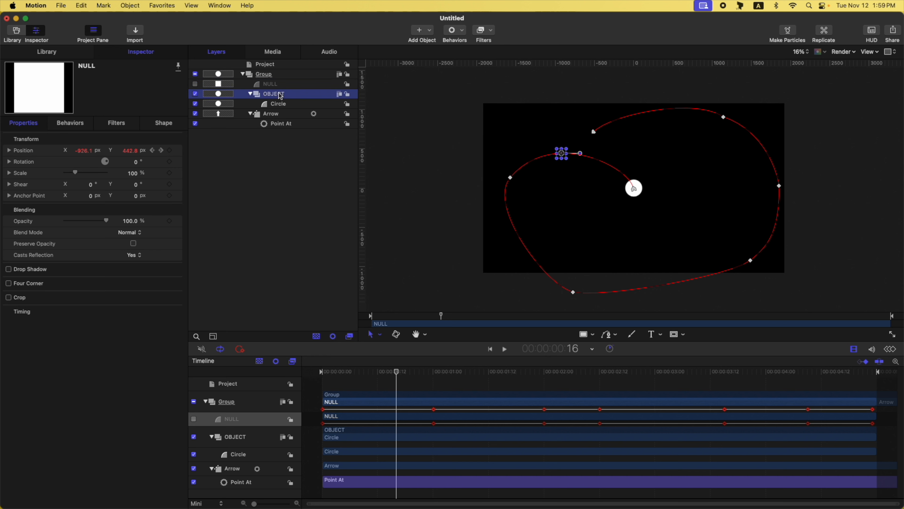
click(178, 151)
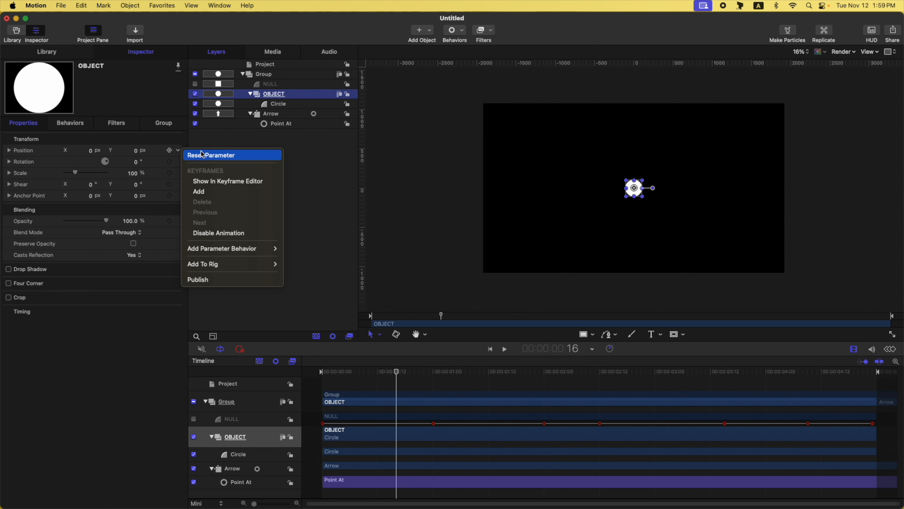
mouse_move(232, 248)
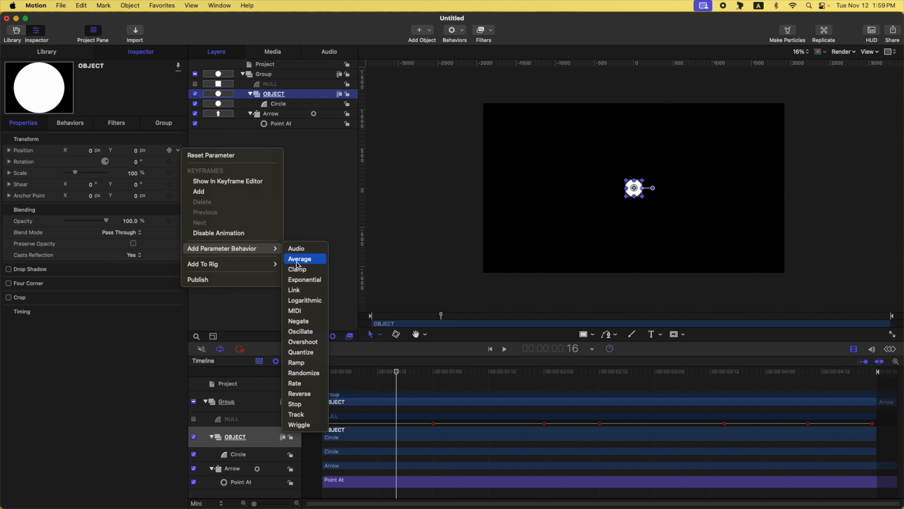
click(302, 290)
drag(276, 84, 131, 158)
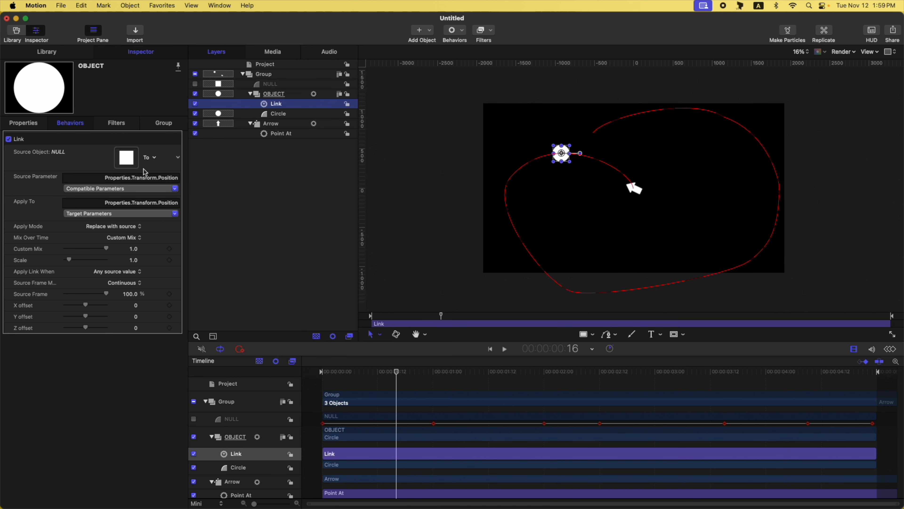
Step: From the first frame, duplicate the arrow repeatedly and space the copies horizontally in an even row on both sides of the circle
drag(396, 371, 256, 358)
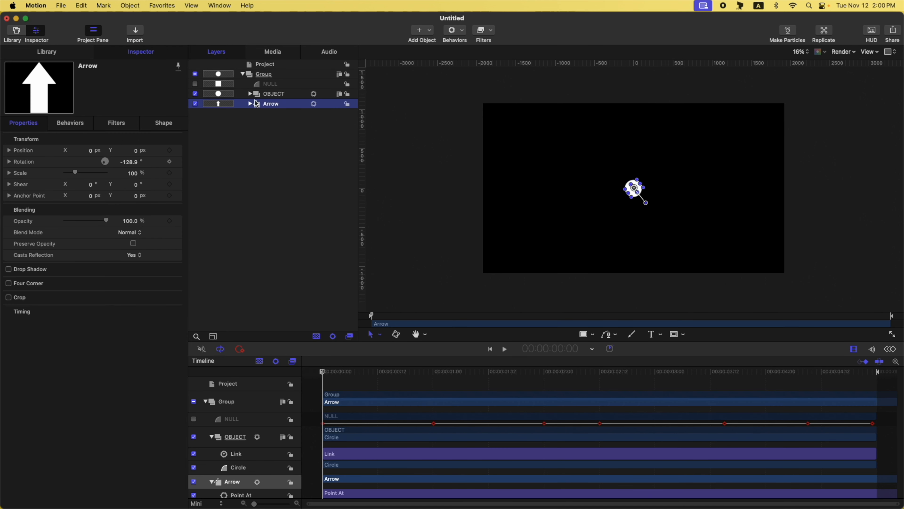
key(super+d)
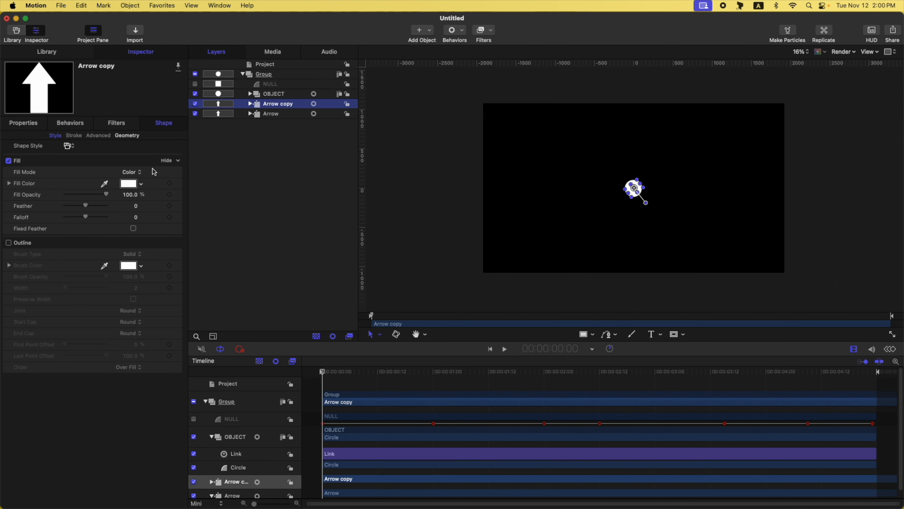
click(24, 125)
drag(89, 152, 57, 152)
key(super+d)
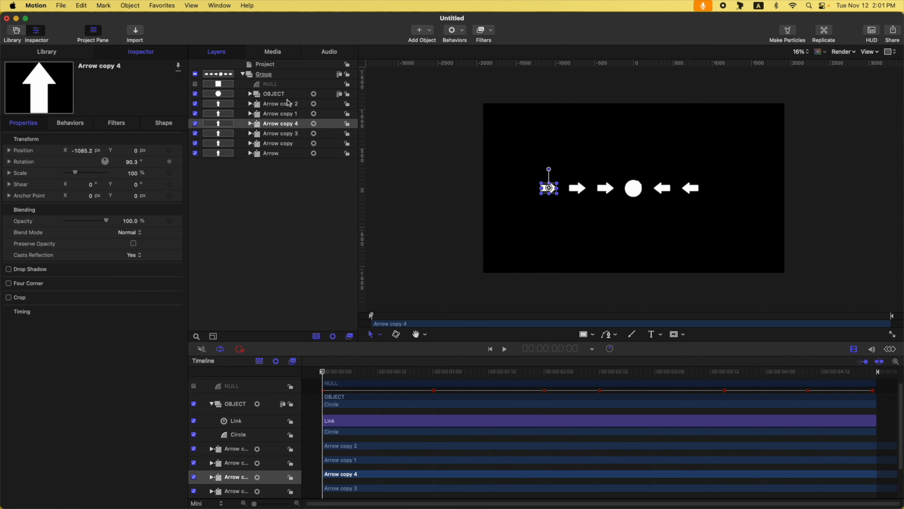
Step: Add one more arrow copy and spread the arrows horizontally into a wider row of seven, including one at the circle
click(285, 134)
click(281, 143)
drag(84, 150, 64, 150)
click(278, 153)
mouse_move(84, 150)
mouse_down()
mouse_move(74, 150)
mouse_move(114, 150)
mouse_move(102, 150)
mouse_up()
click(279, 104)
click(276, 113)
click(279, 124)
drag(83, 151, 93, 150)
Step: Group the seven arrows and duplicate the group into two rows above and two rows below the circle
click(279, 104)
shift+click(279, 164)
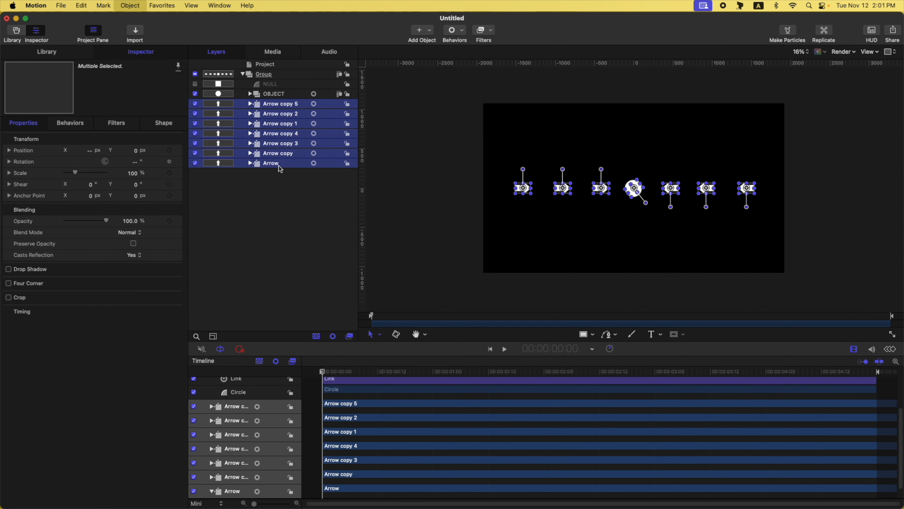
key(super+shift+g)
key(super+d)
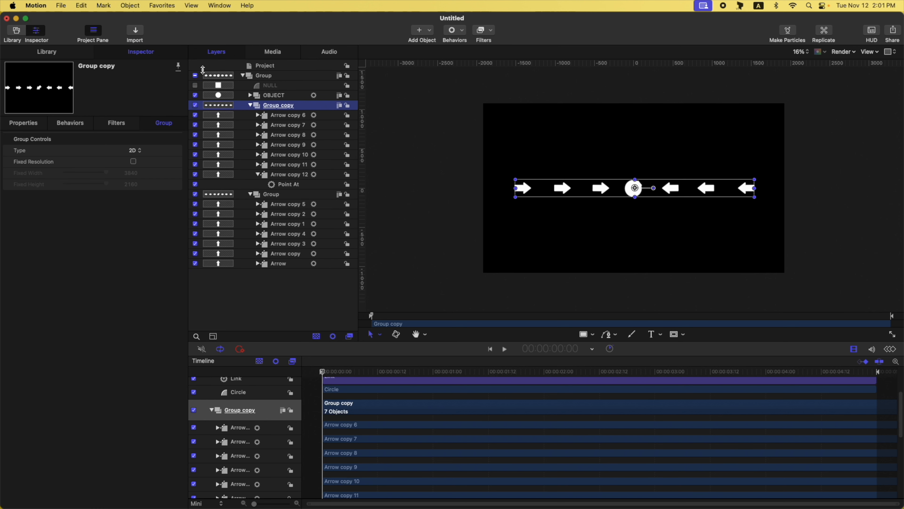
click(24, 123)
click(277, 194)
key(super+d)
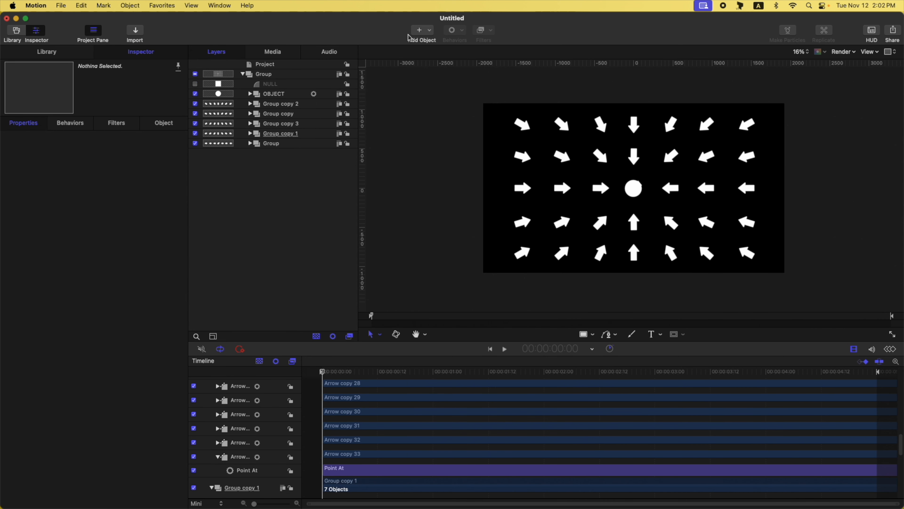
Step: Add a camera, switch the 2D groups to 3D, and move the camera closer along Z so the arrows fill the frame
click(422, 32)
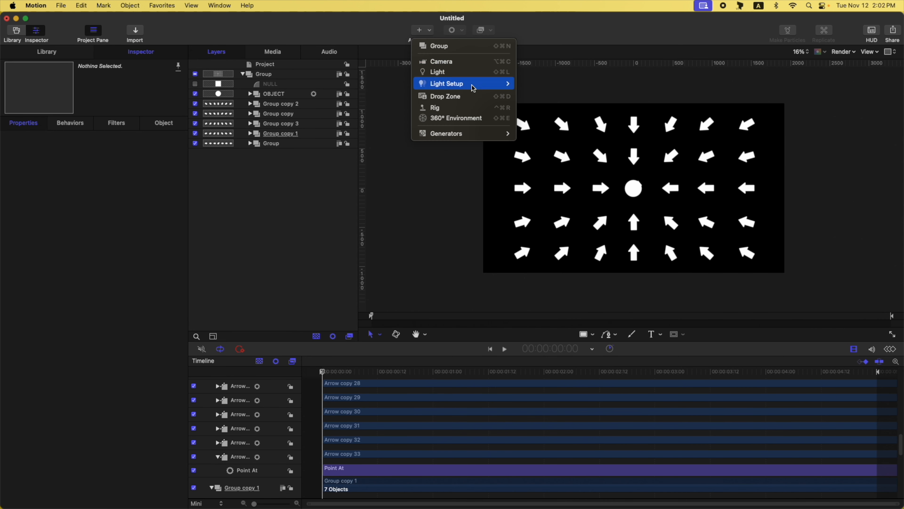
click(464, 66)
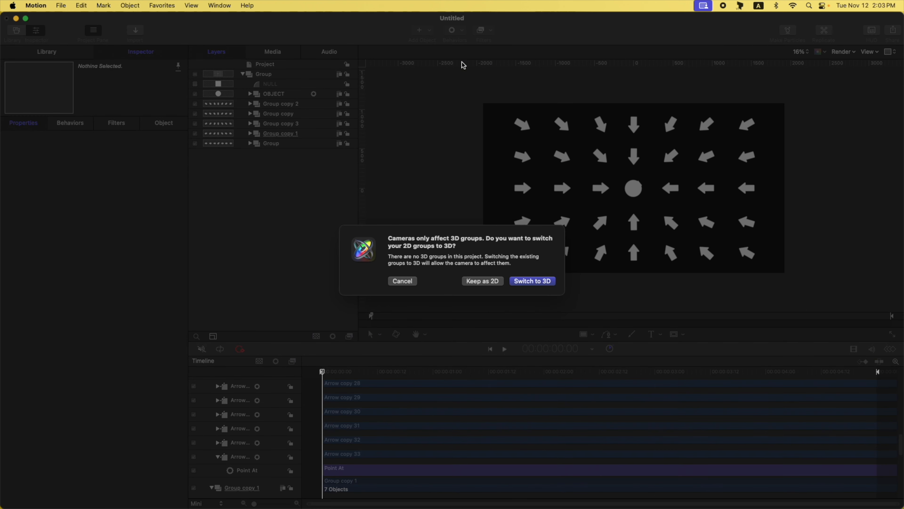
click(519, 281)
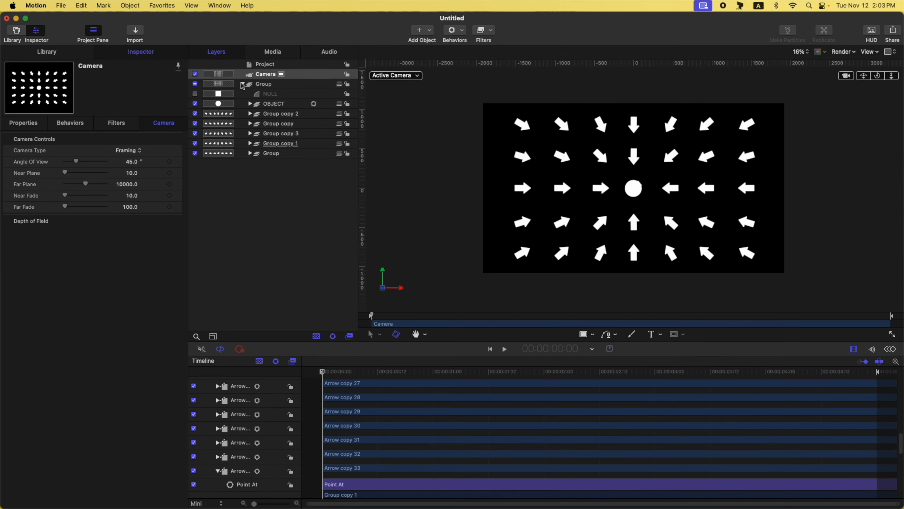
Step: Play the animation to check the arrow grid through the camera, and return to the first frame
key(space)
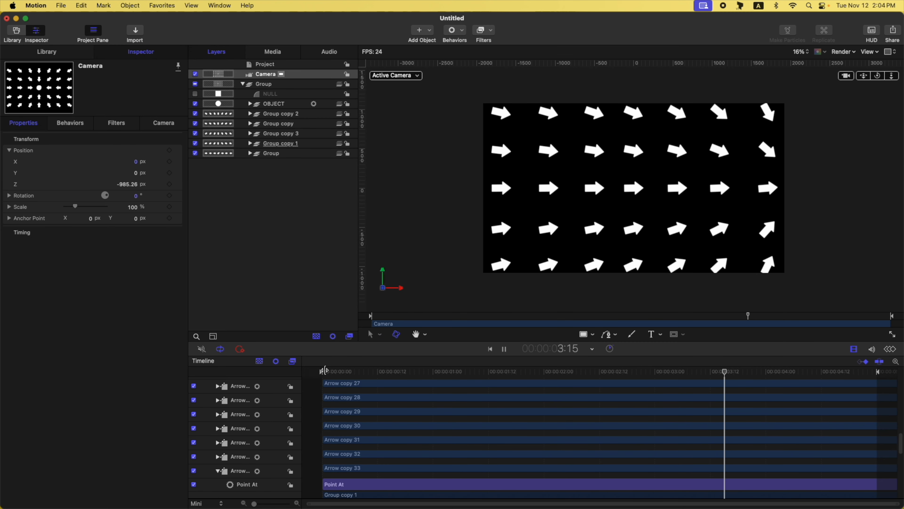
key(space)
key(Home)
Step: Add a light to the project and move it inside the main group, above the NULL layer
click(271, 85)
click(423, 32)
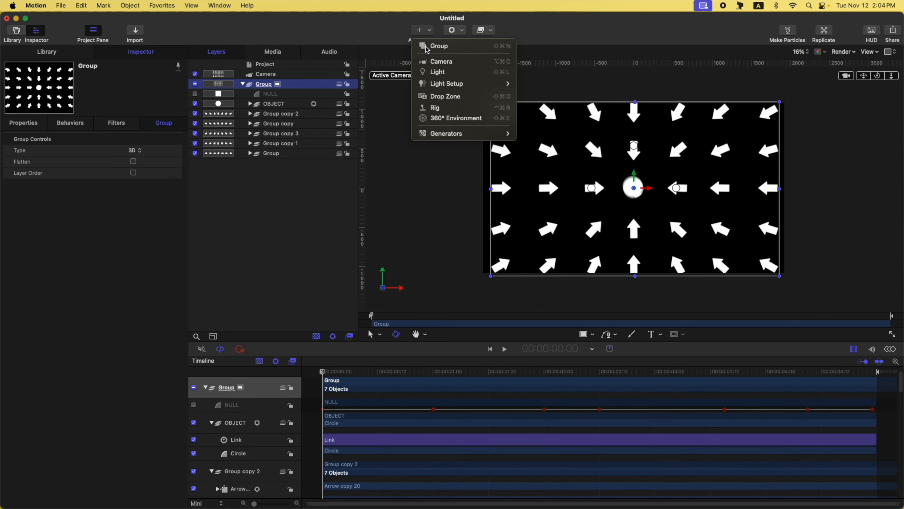
click(438, 73)
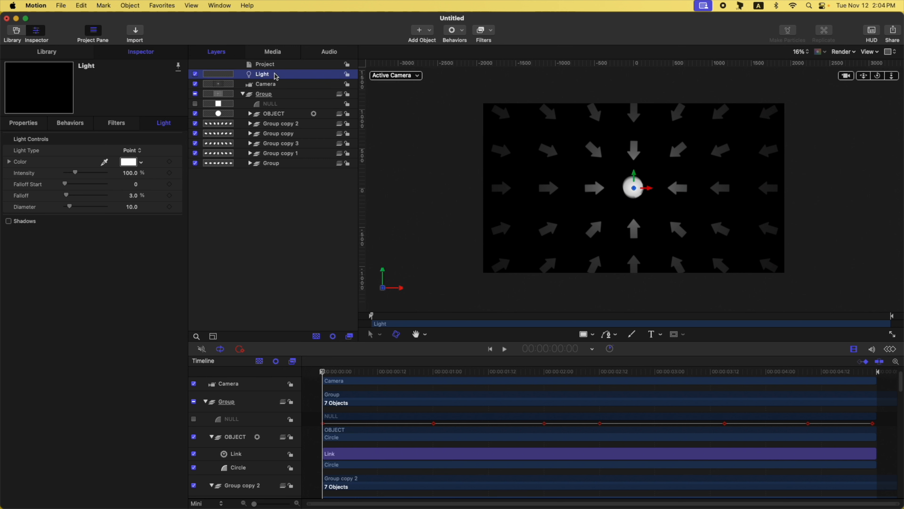
drag(276, 76, 248, 108)
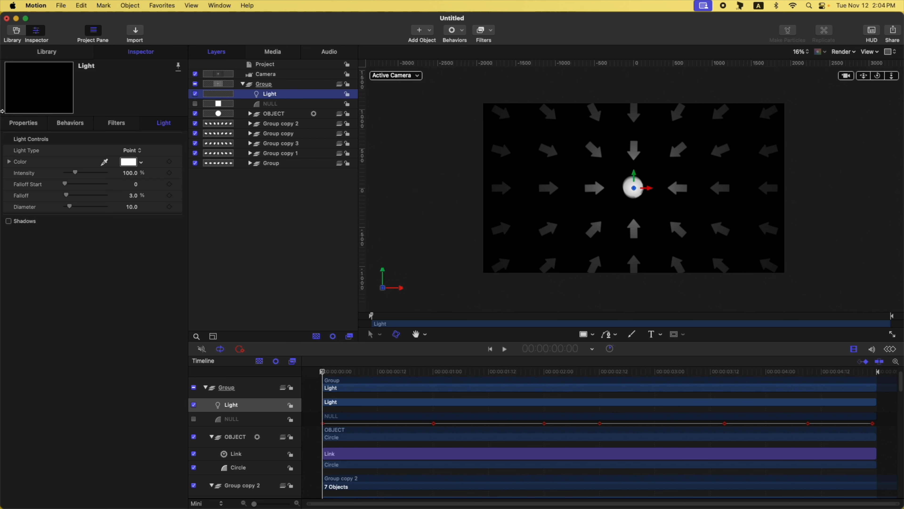
Step: Add a Link parameter behavior to the light's position, with NULL as the source object
click(31, 124)
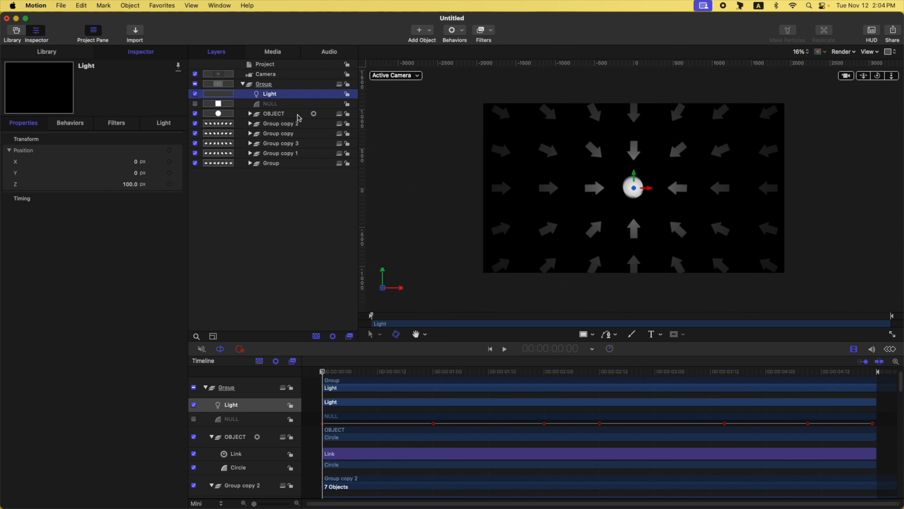
click(184, 140)
click(202, 143)
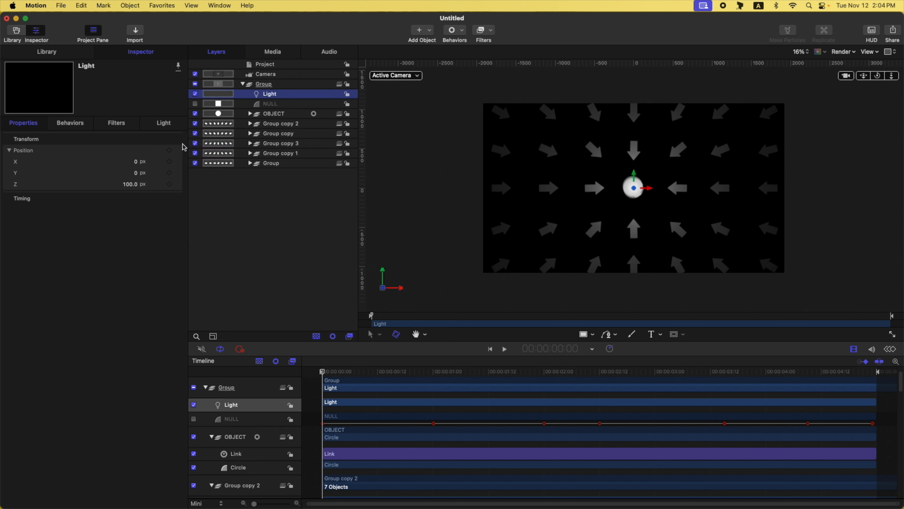
click(178, 185)
click(186, 195)
click(136, 185)
text(0)
key(Return)
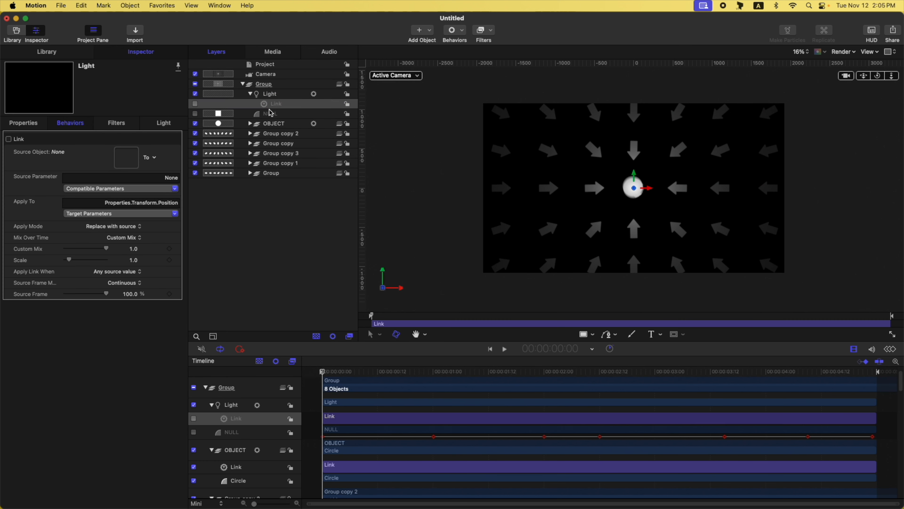
drag(270, 112, 129, 164)
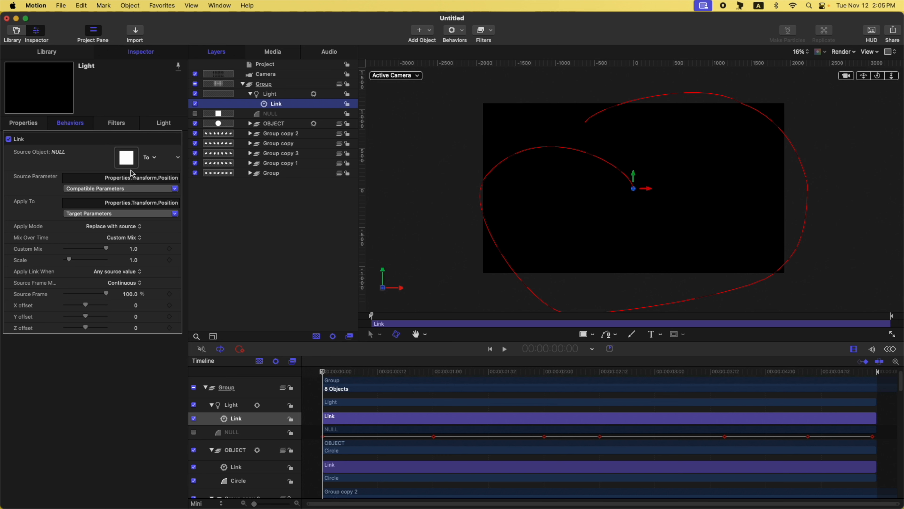
Step: Increase the Z offset of the light's Link behavior so the light sits in front of the circle and arrows
click(24, 123)
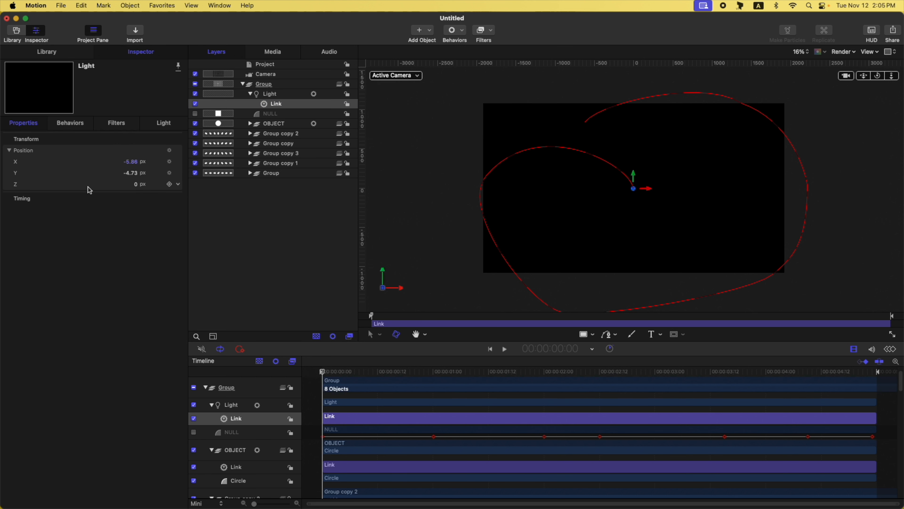
click(167, 124)
click(70, 123)
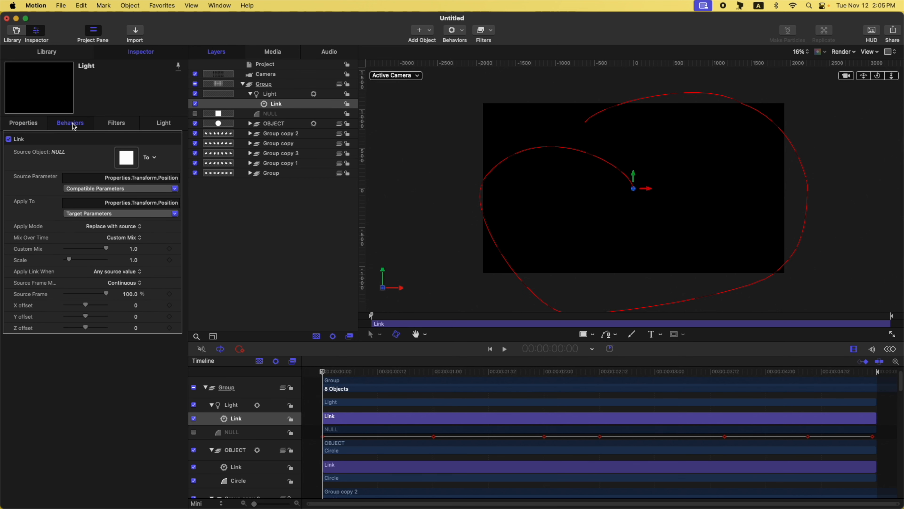
mouse_move(87, 328)
mouse_down()
mouse_move(115, 330)
mouse_move(101, 329)
mouse_up()
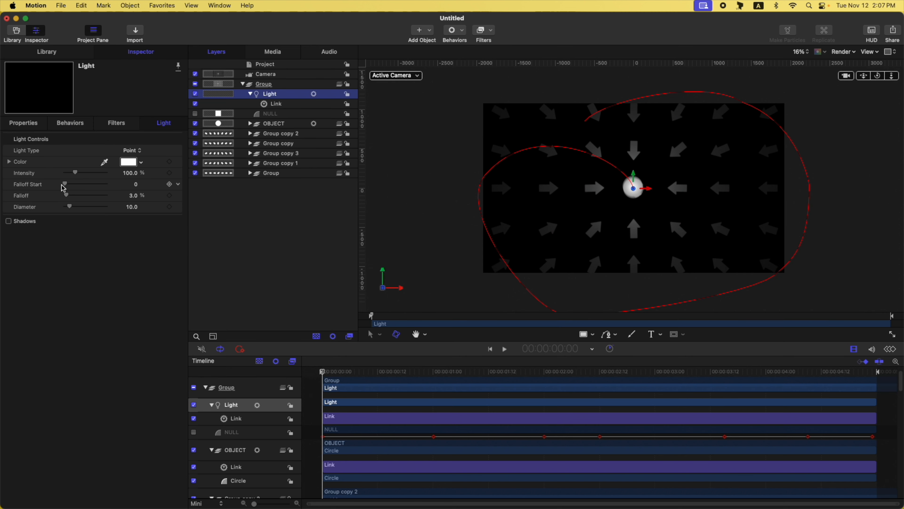
Step: Set the light's Falloff Start to 490 and its Falloff to 16%
drag(67, 187, 76, 185)
click(128, 184)
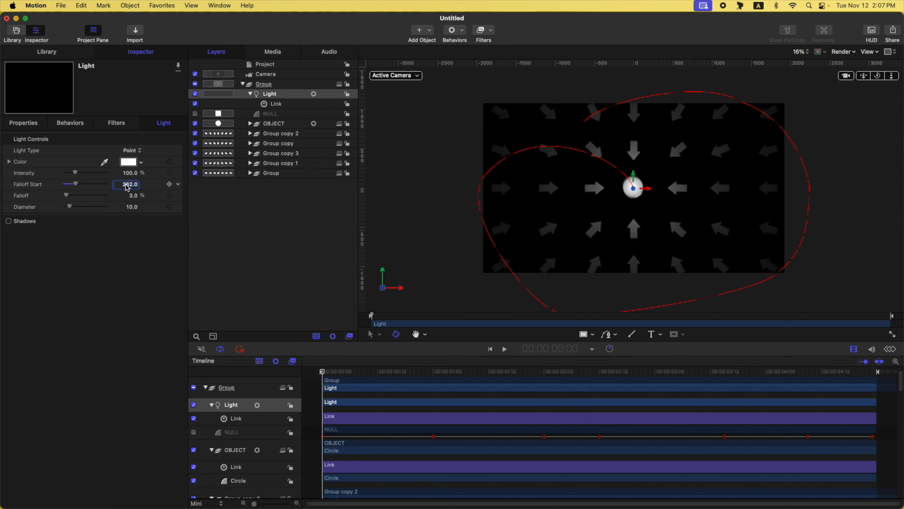
text(490)
key(Return)
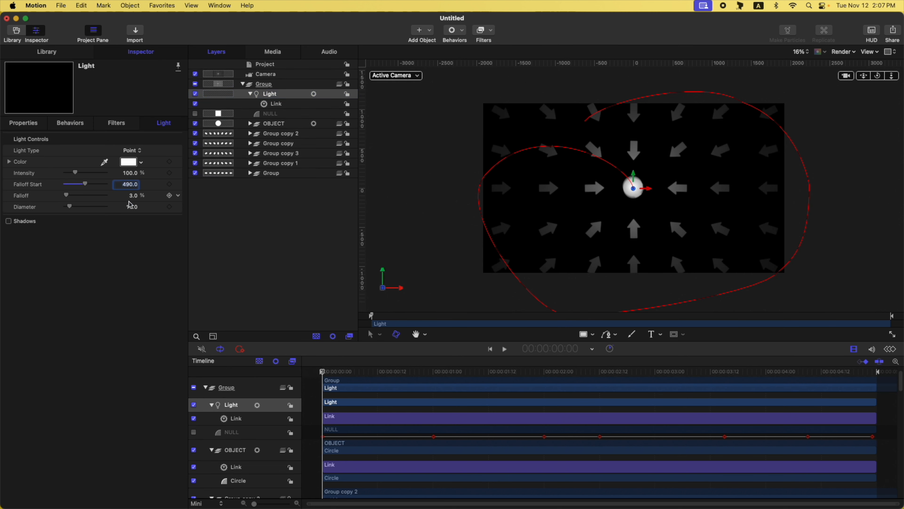
click(135, 196)
text(16)
key(Return)
click(10, 223)
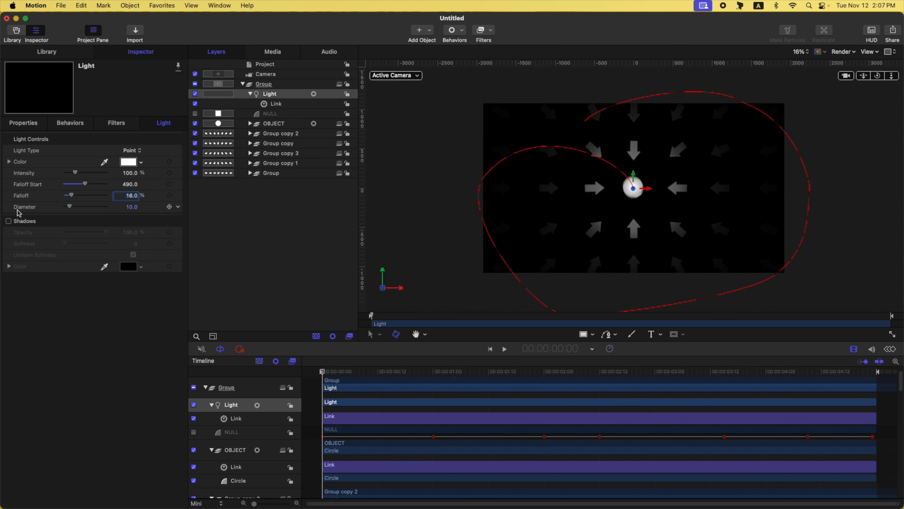
Step: Change the light type to Spot, with a Soft Edge of 52.9° and a Falloff of 22.84%
click(131, 150)
click(133, 163)
drag(133, 230, 133, 229)
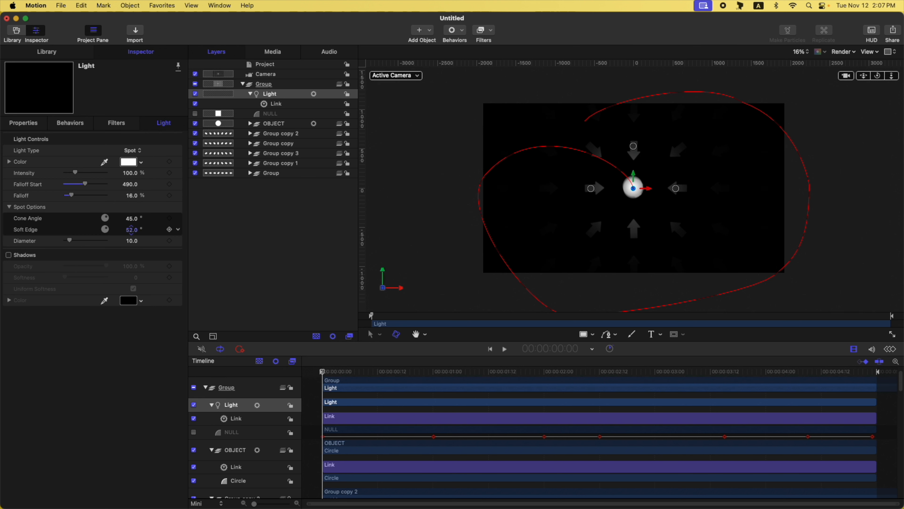
drag(71, 195, 75, 195)
Step: Keyframe the light's intensity at 0% on the first frame and vary it every two frames to make a short flicker
drag(71, 174, 2, 196)
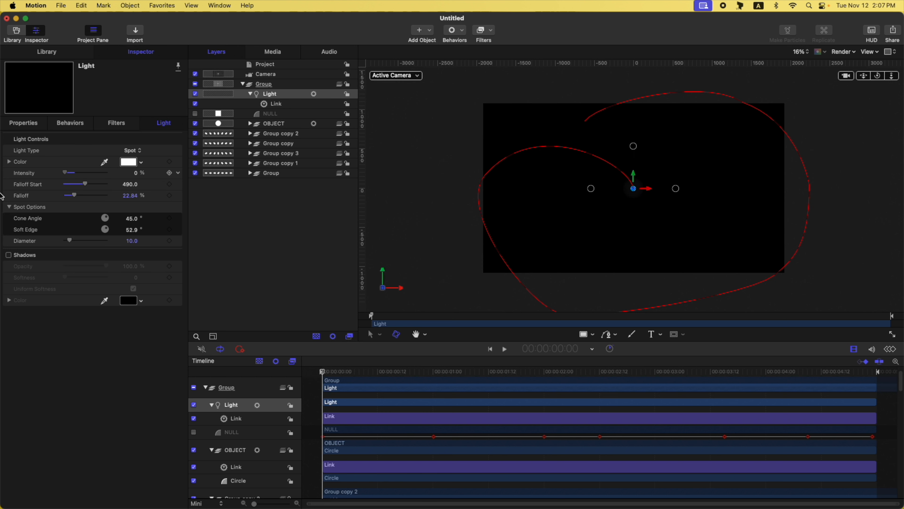
click(169, 173)
key(Right)
key(Right)
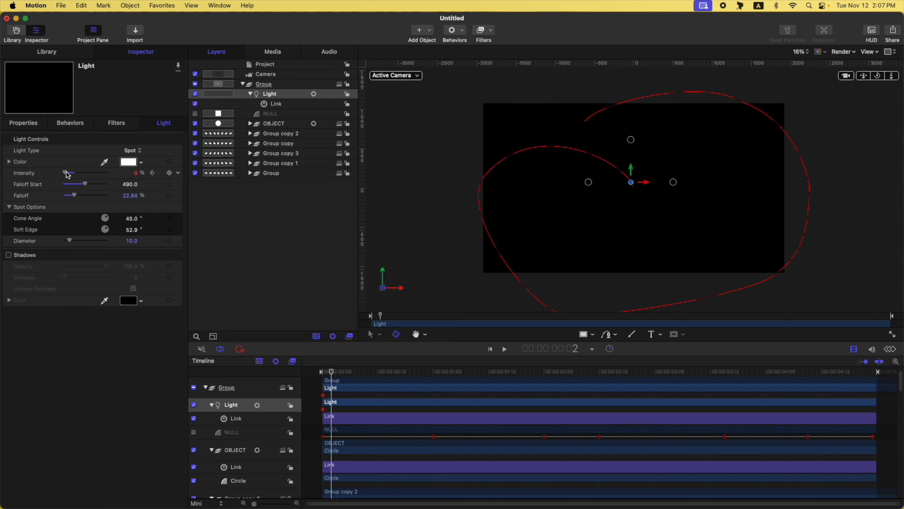
drag(66, 173, 71, 173)
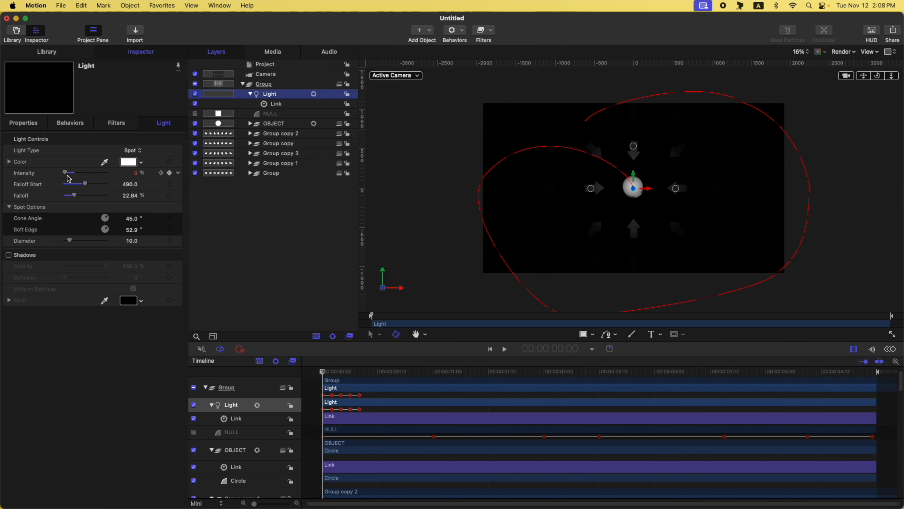
Step: Deselect the light and play the animation from the start to check the flicker and the moving spotlight
click(295, 285)
key(space)
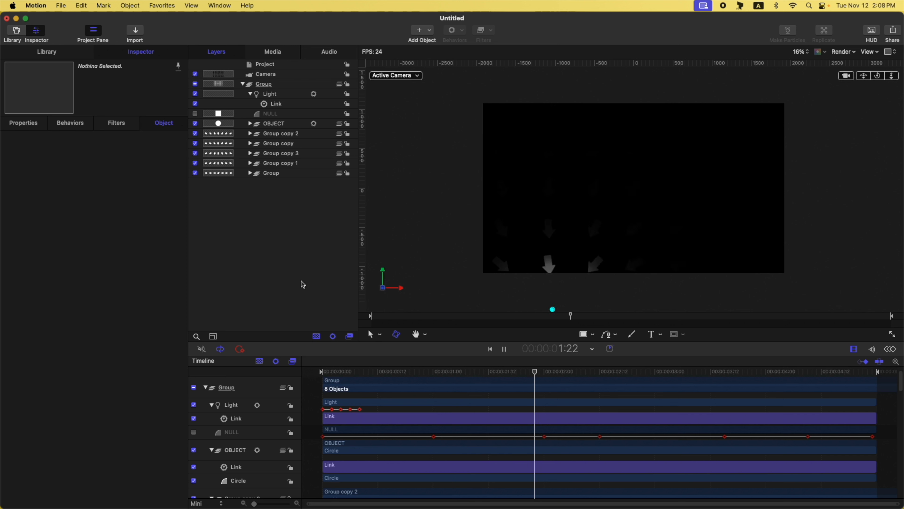
key(space)
drag(329, 371, 302, 367)
key(space)
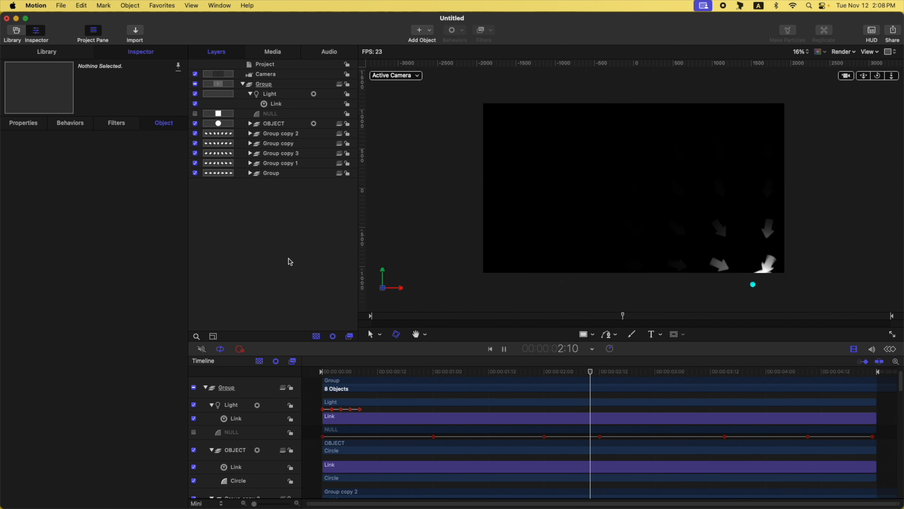